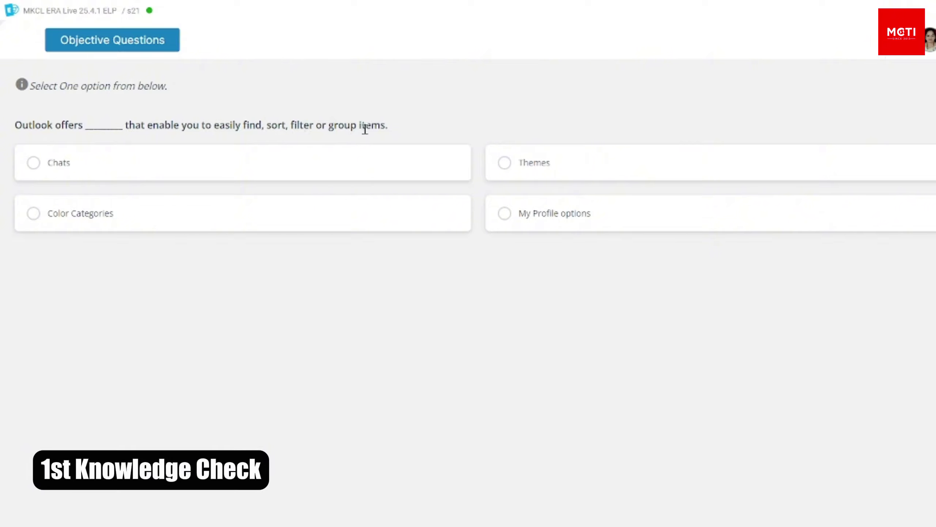
# - Answer the three color category questions, choosing "Color Categories" and "The email gets sorted in that category" for the first two
pyautogui.click(263, 224)
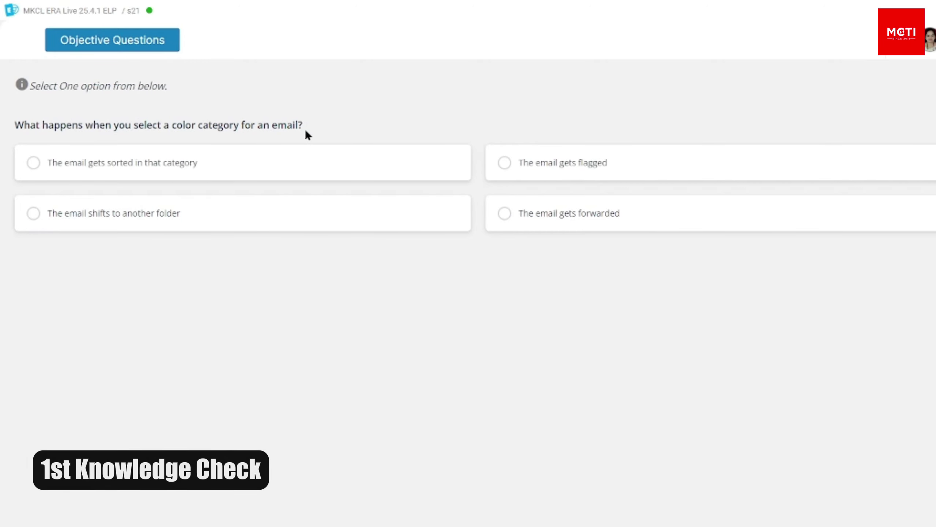
pyautogui.click(58, 163)
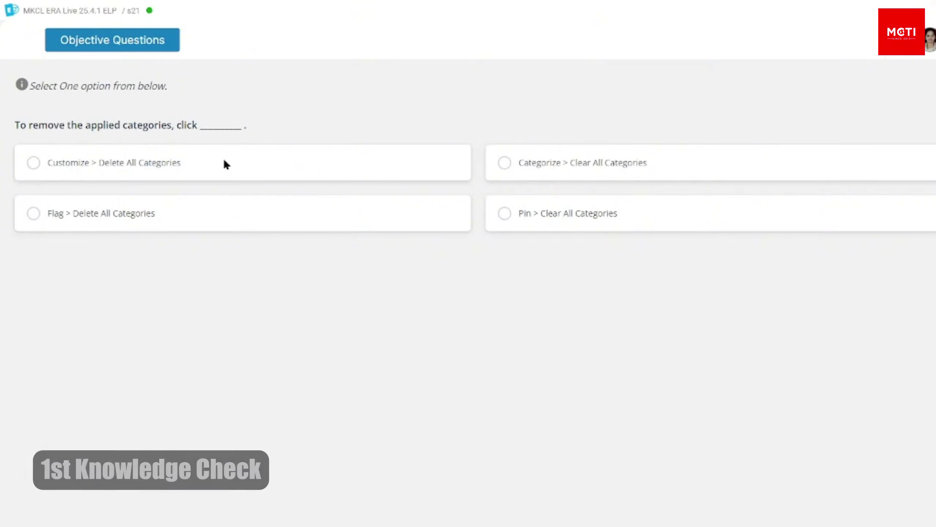
pyautogui.click(236, 162)
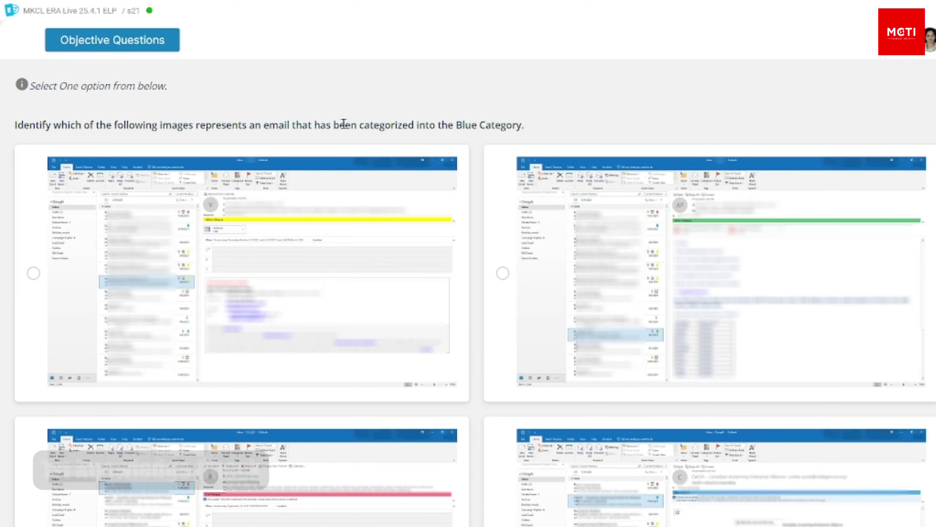
# - Choose the image of the email with the blue category bar and answer the question about follow-up reminders on messages
pyautogui.scroll(-2, 519, 491)
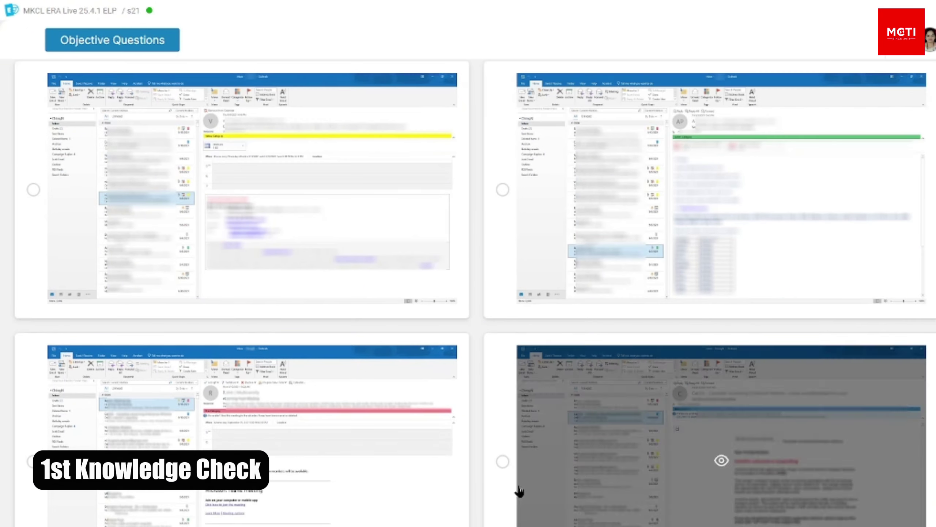
pyautogui.click(501, 462)
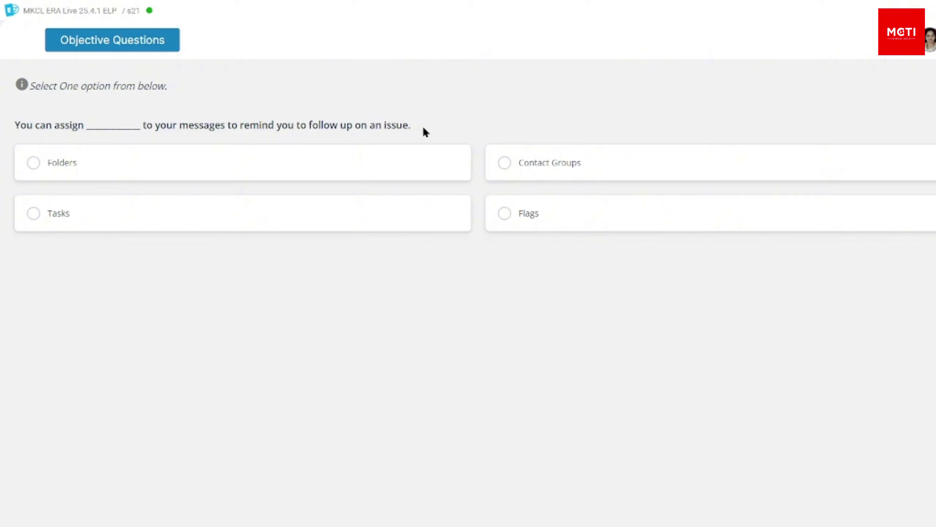
pyautogui.click(406, 214)
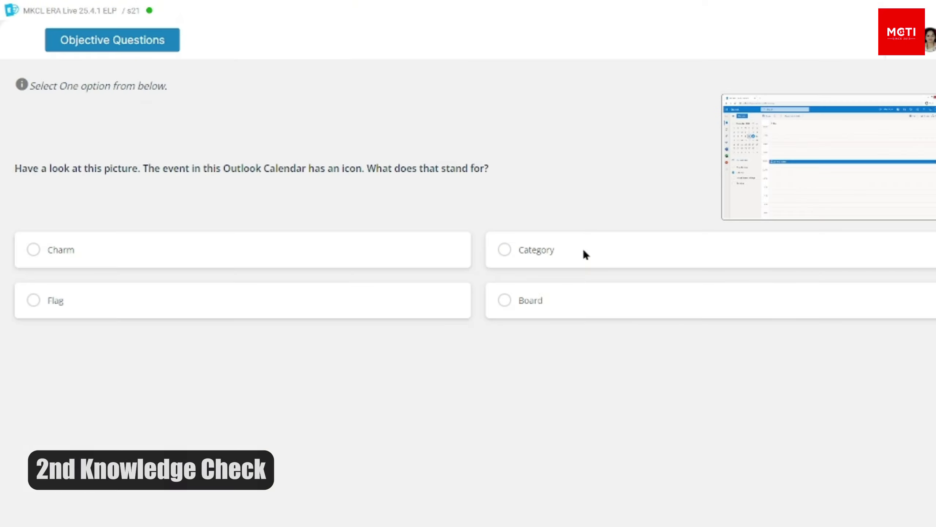
# - Answer the question about the calendar event's icon and choose "It reminds you about the event" as the purpose of a reminder
pyautogui.click(608, 256)
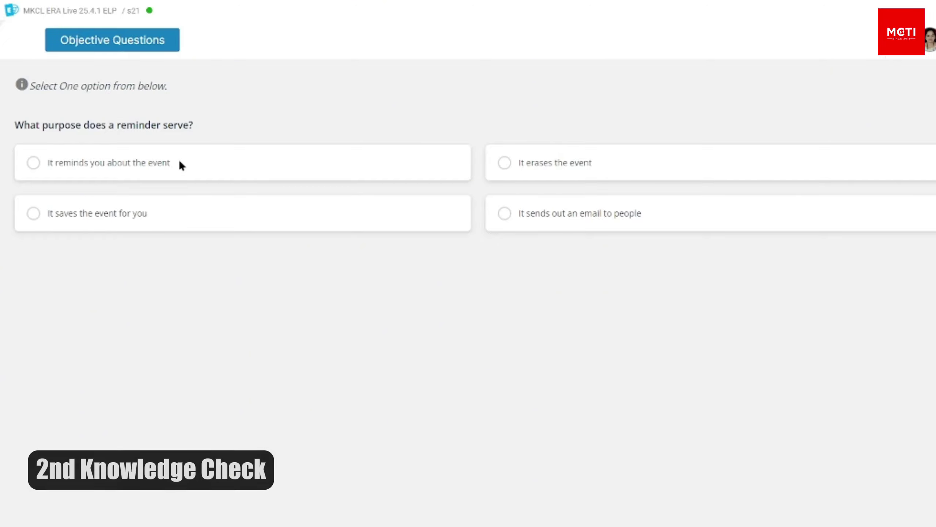
pyautogui.click(180, 165)
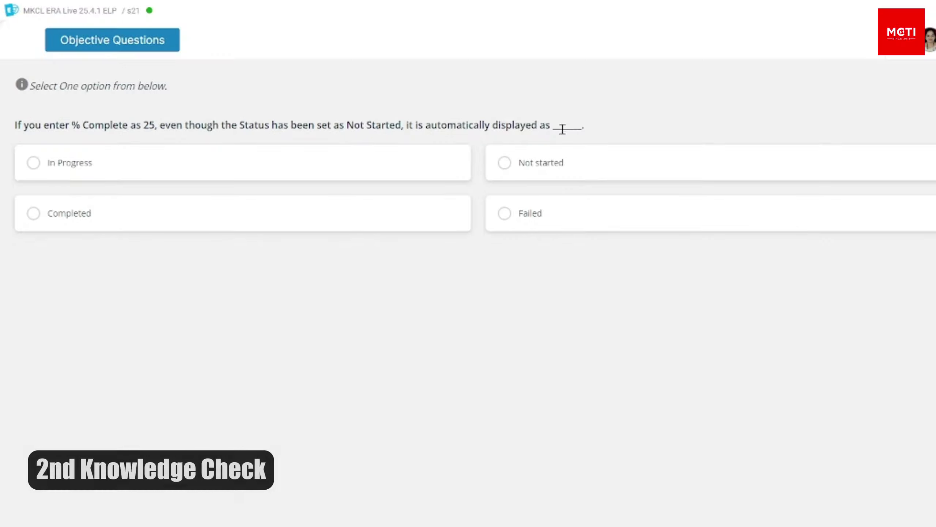
# - Answer the task questions with "In Progress" for 25% complete, the clipboard icon for the Tasks module, and "remove" for completed tasks
pyautogui.click(268, 170)
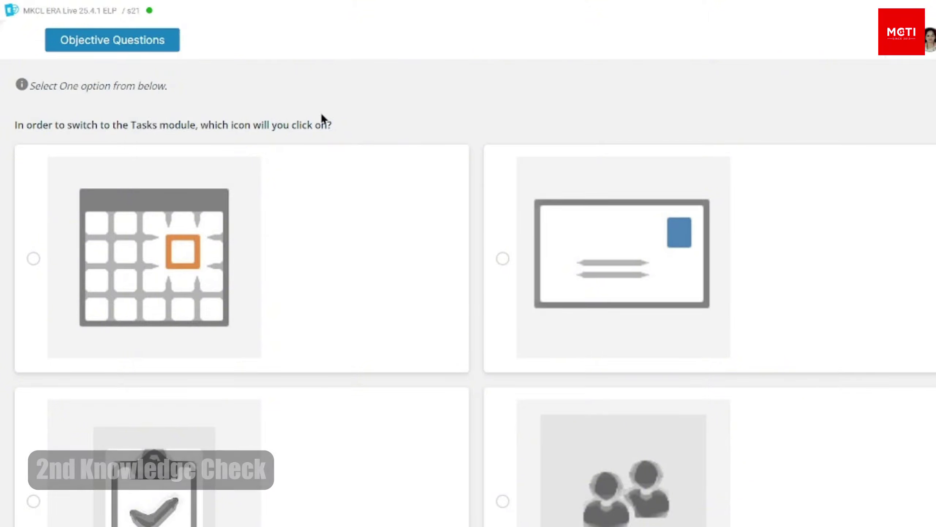
pyautogui.click(33, 500)
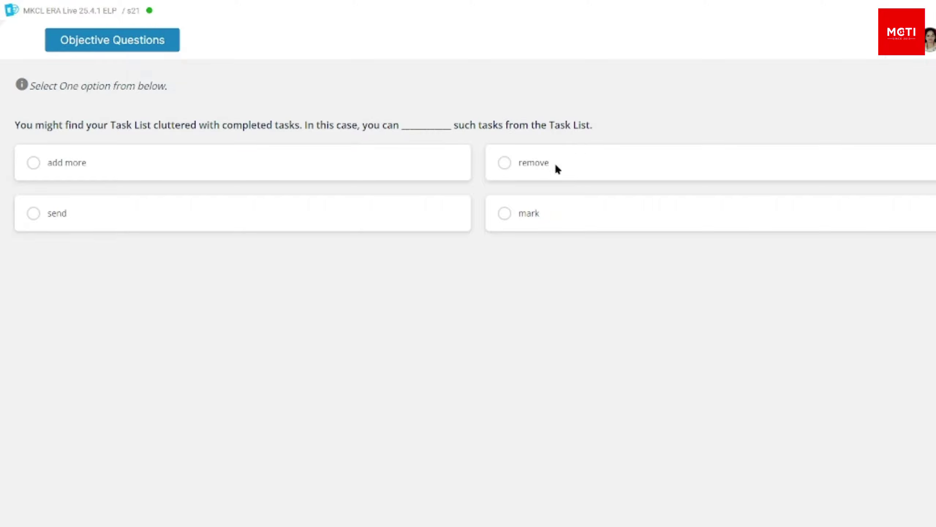
pyautogui.click(638, 169)
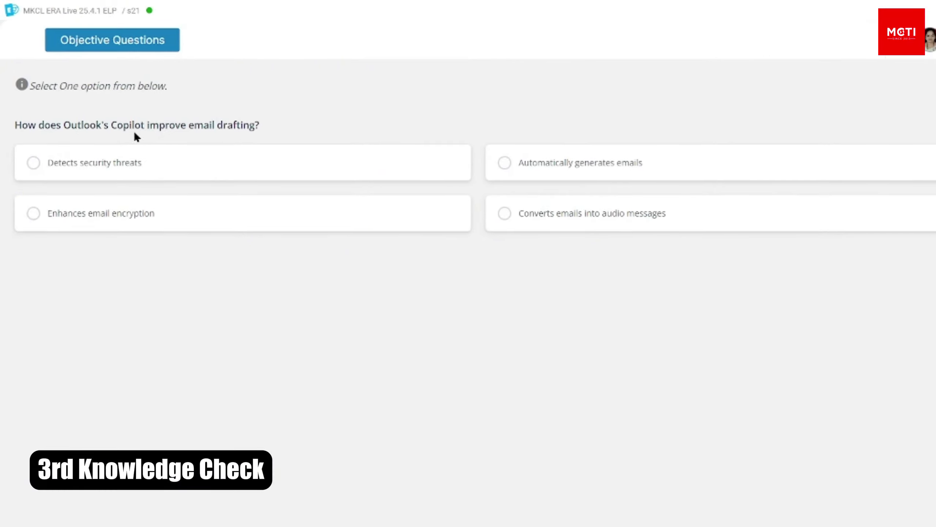
# - Answer the two Copilot questions with "Automatically generates emails" and "AI-powered summarization", and save the answers
pyautogui.click(620, 175)
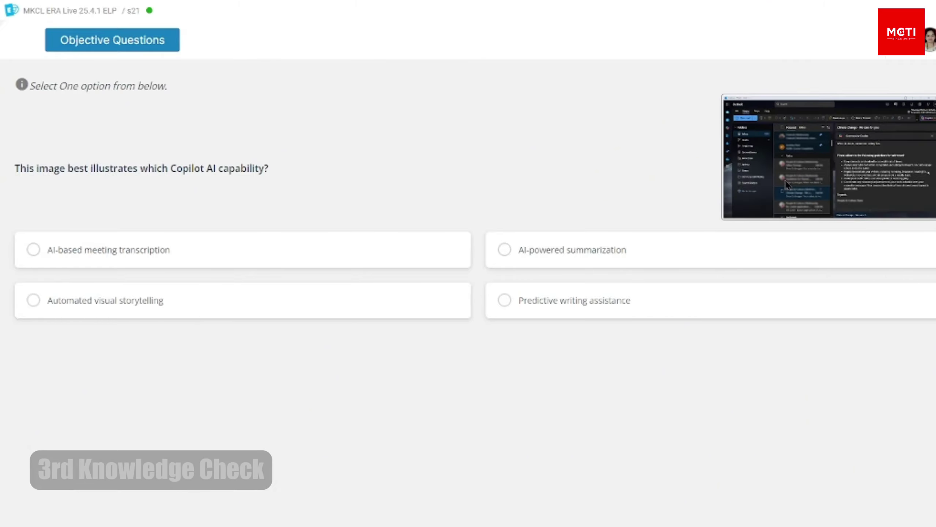
pyautogui.click(832, 155)
pyautogui.click(783, 377)
pyautogui.click(597, 250)
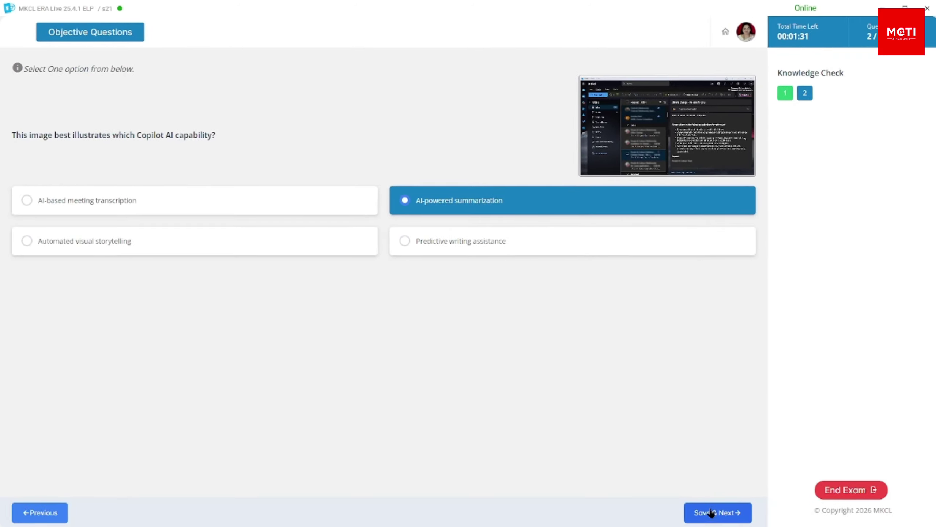
pyautogui.click(711, 512)
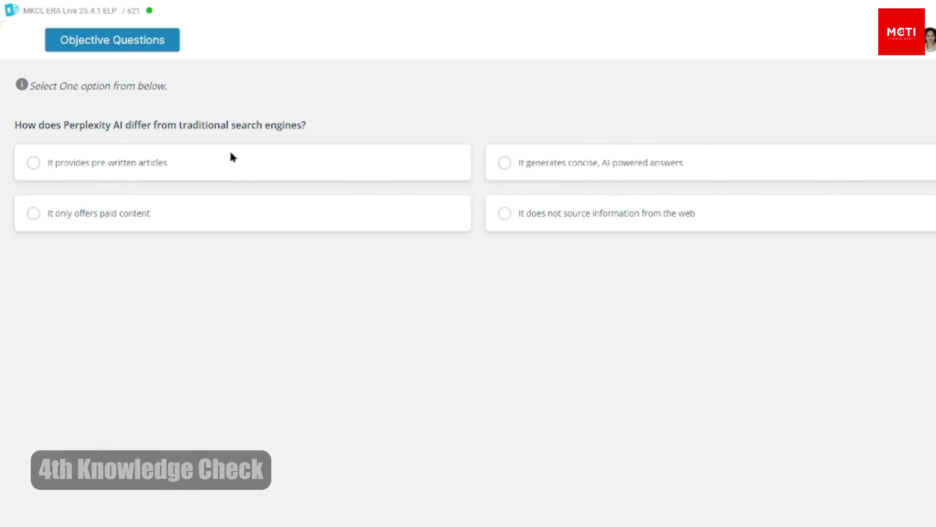
# - Answer the Perplexity AI questions with "It generates concise, AI-powered answers" and "Retrieval-Augmented Generation (RAG)", and submit the knowledge check
pyautogui.click(640, 176)
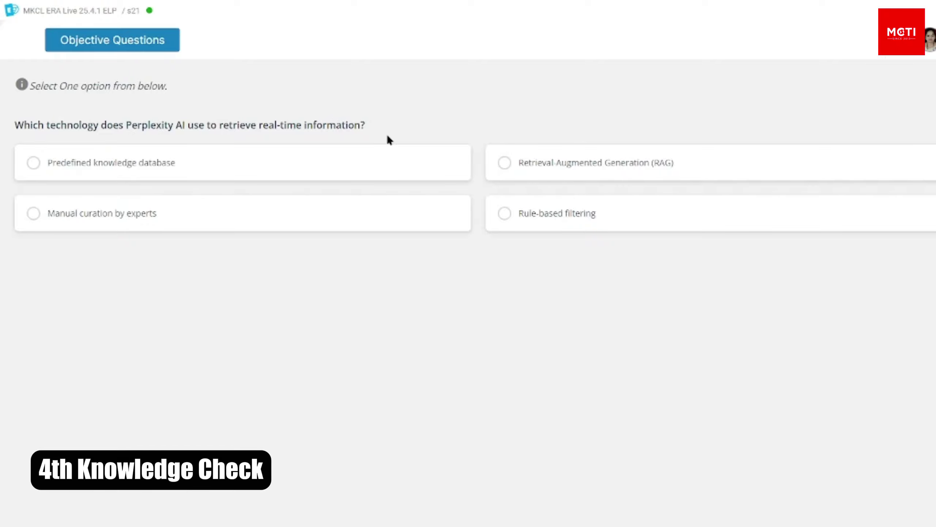
pyautogui.click(837, 175)
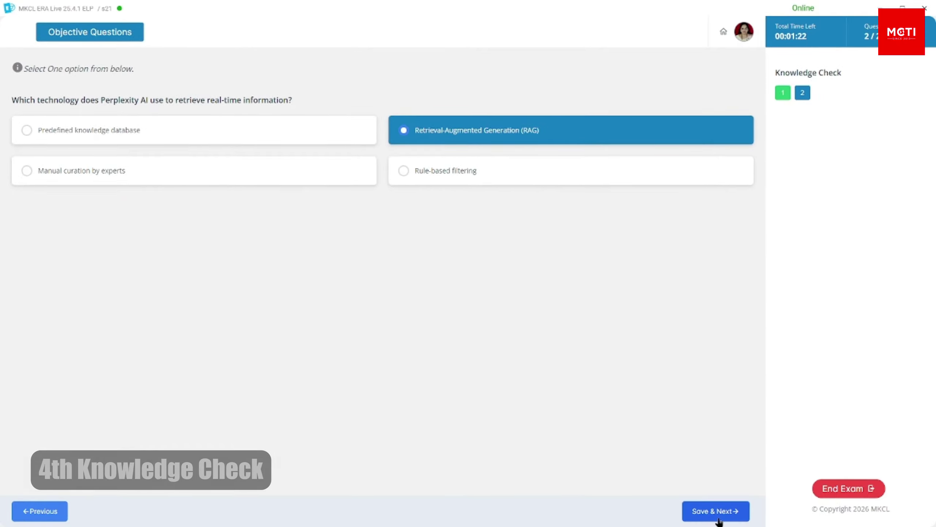
pyautogui.click(715, 510)
pyautogui.click(533, 309)
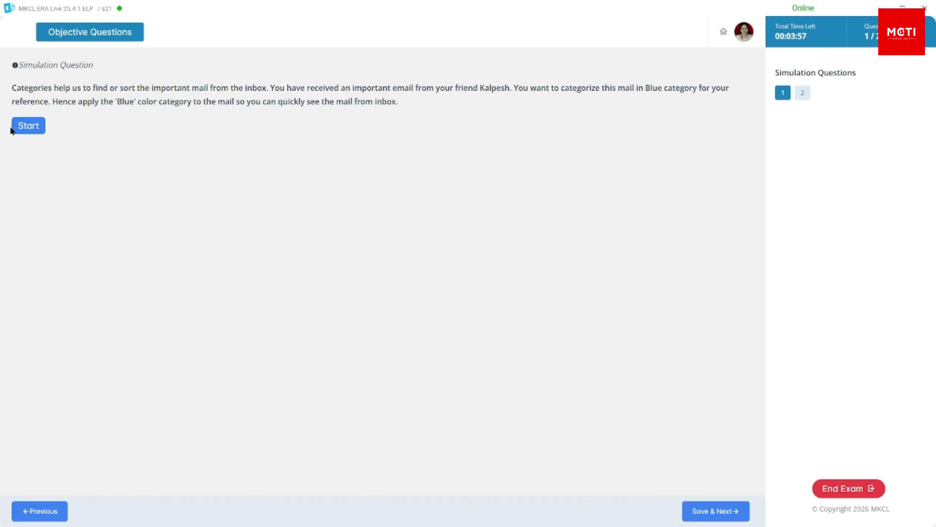
# - Start the first simulation and apply the Blue Category to the exam center nomination email, accepting the category rename prompt
pyautogui.click(13, 127)
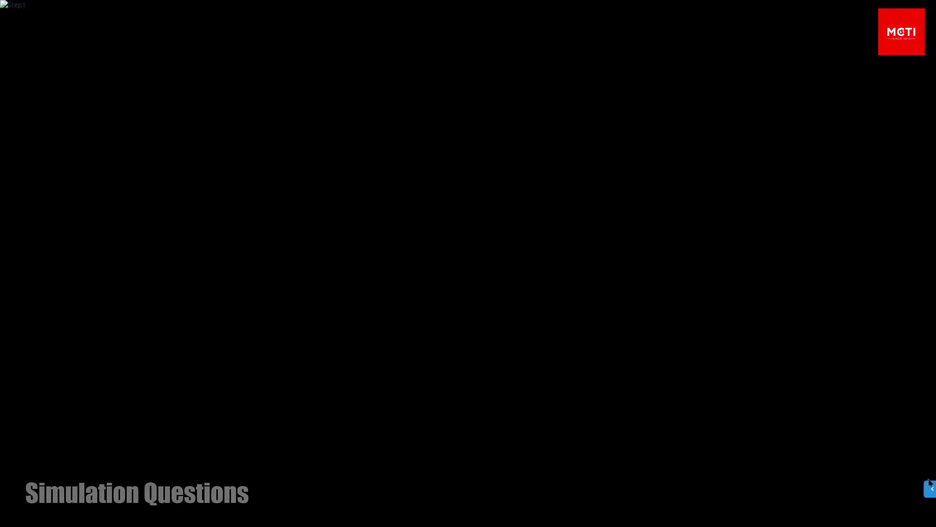
pyautogui.click(926, 490)
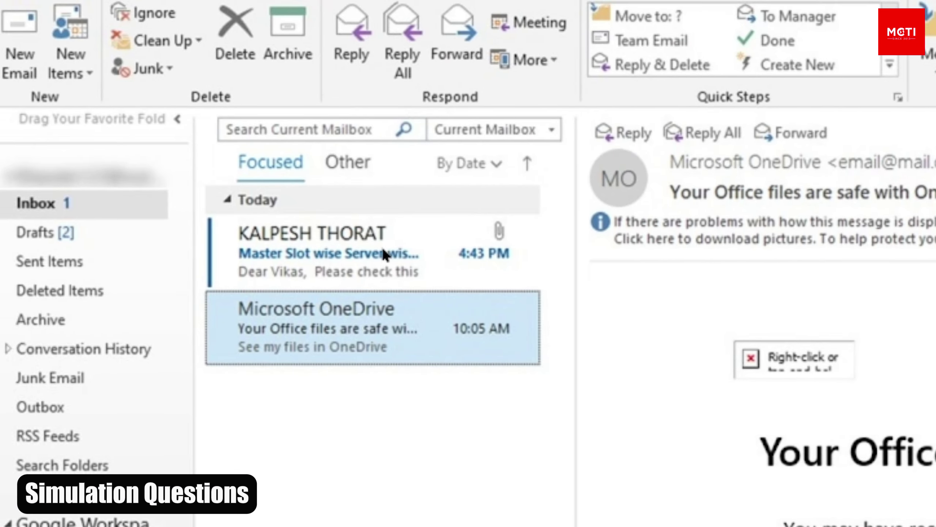
pyautogui.click(383, 250)
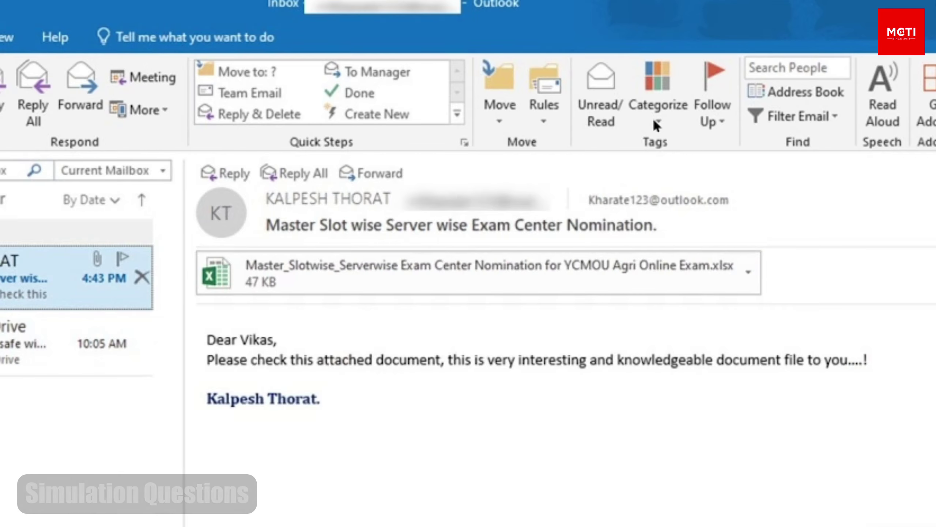
pyautogui.click(655, 118)
pyautogui.click(683, 196)
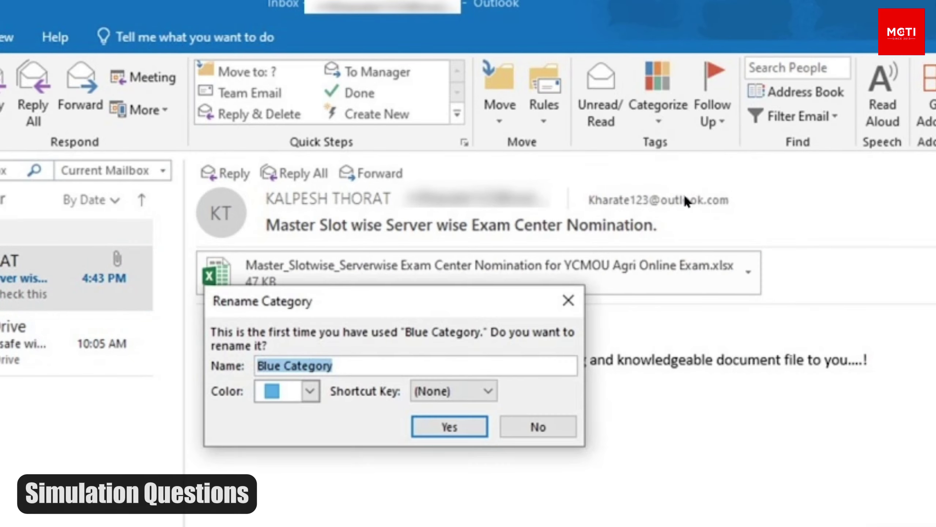
pyautogui.click(468, 428)
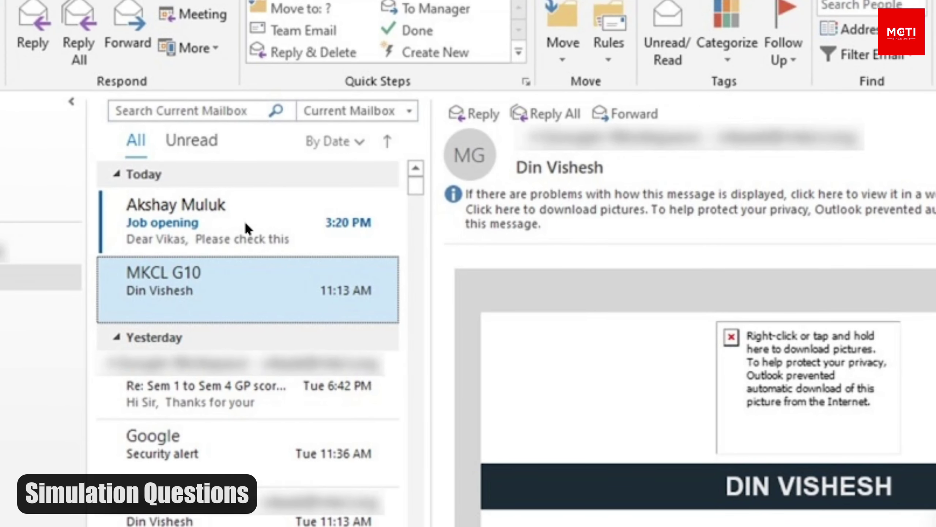
# - Flag the "Job opening" email for follow-up today in the second simulation
pyautogui.click(244, 221)
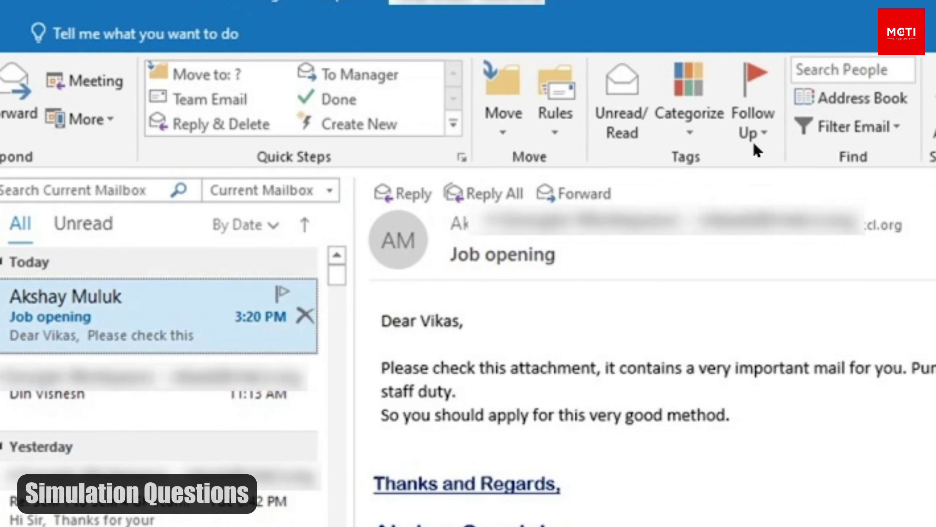
pyautogui.click(771, 134)
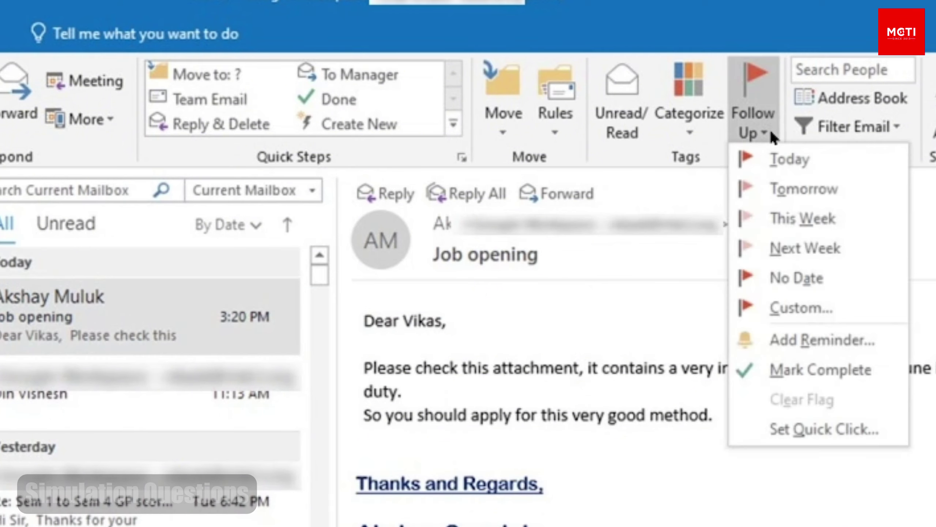
pyautogui.click(815, 167)
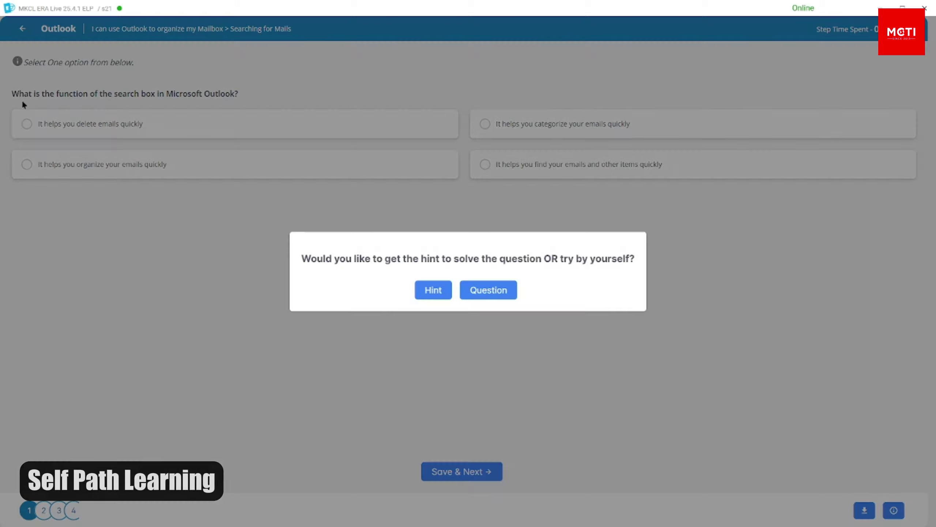
# - Answer the search box question without a hint, choosing "It helps you find your emails and other items quickly", and continue
pyautogui.click(481, 290)
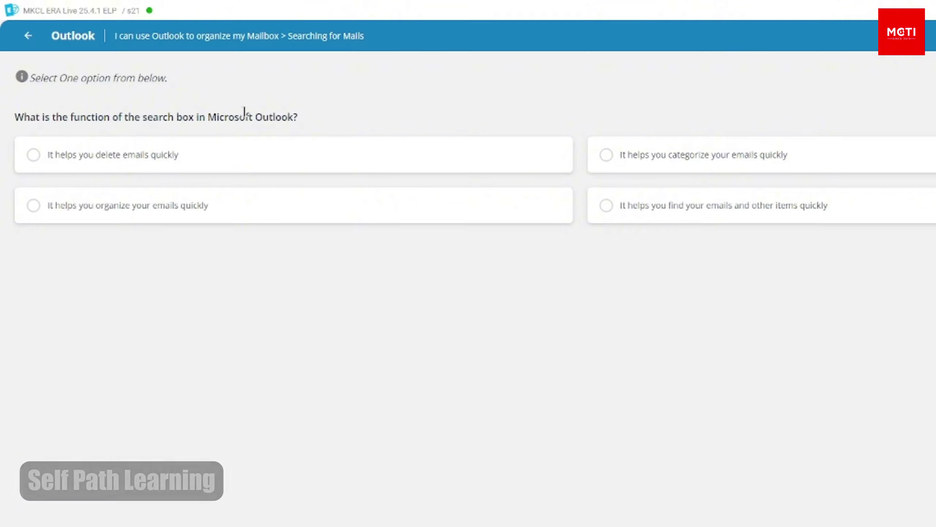
pyautogui.click(721, 210)
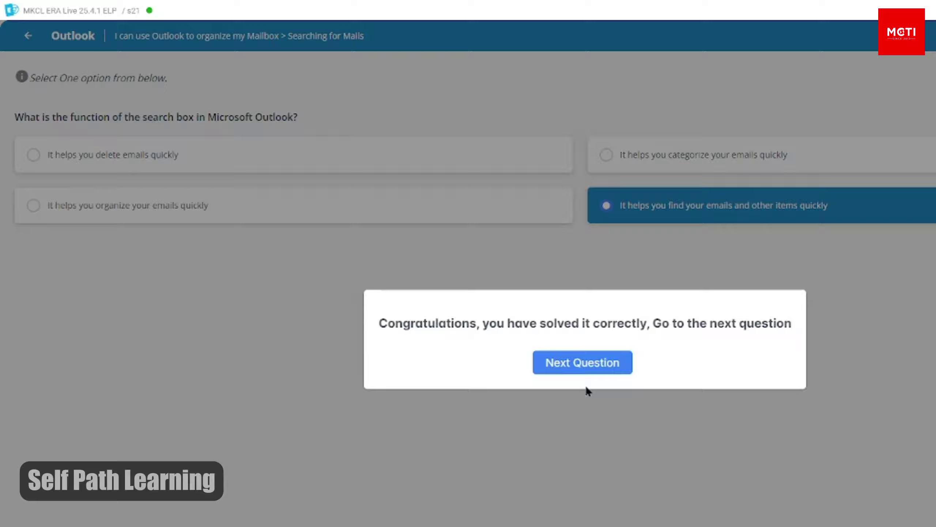
pyautogui.click(585, 362)
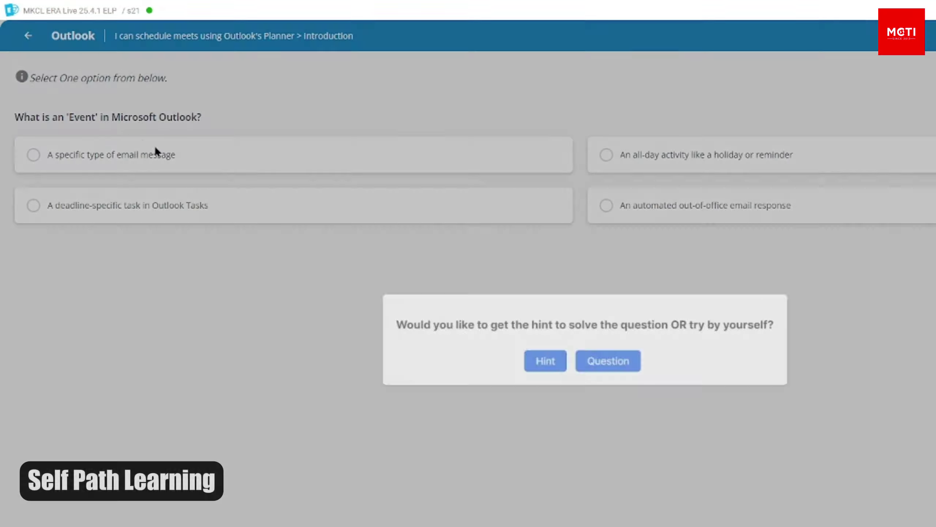
# - Answer the Outlook Event question without a hint, choosing "An all-day activity like a holiday or reminder", and continue
pyautogui.click(607, 359)
pyautogui.click(665, 158)
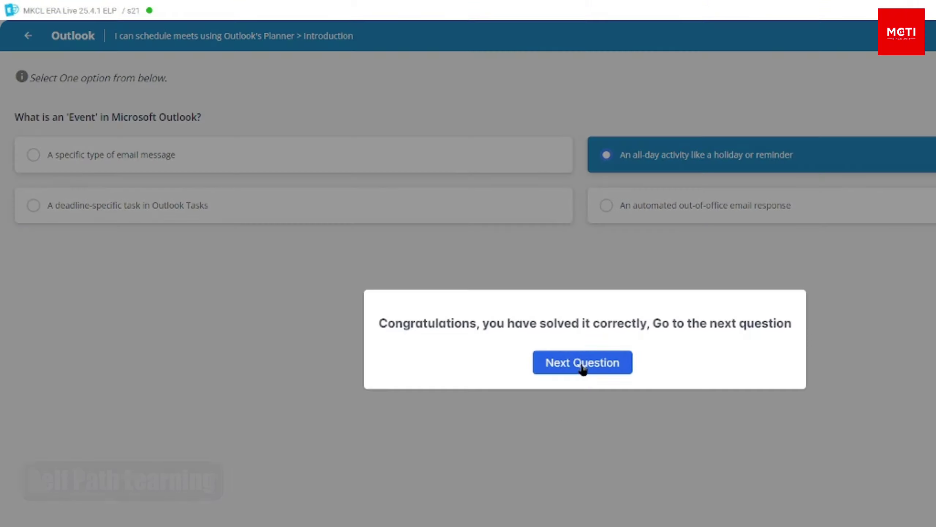
pyautogui.click(585, 362)
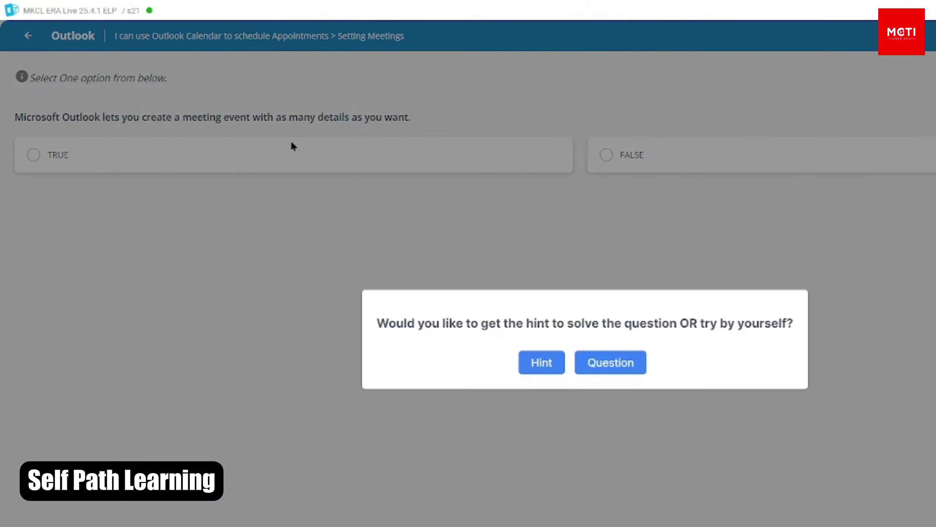
# - Mark the statement about creating a detailed meeting event as TRUE without a hint and continue
pyautogui.click(609, 361)
pyautogui.click(497, 146)
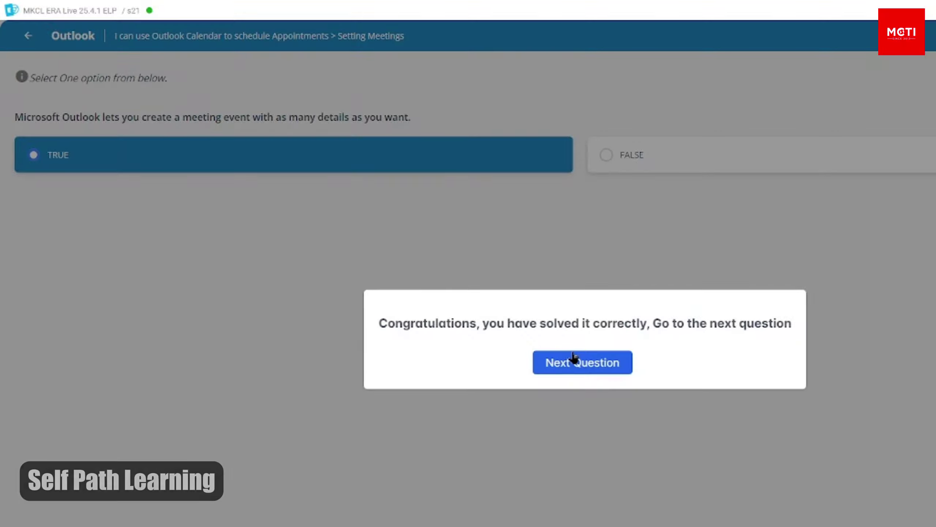
pyautogui.click(575, 362)
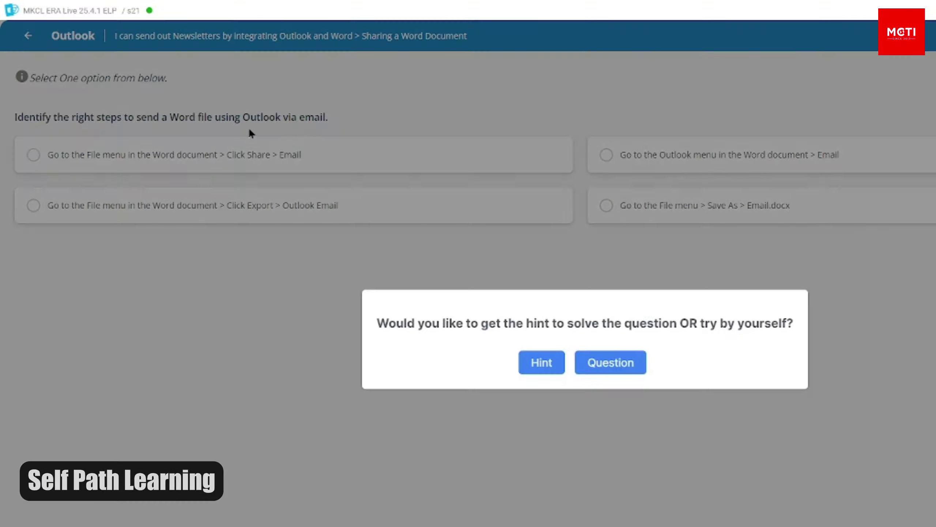
# - Answer the question on emailing a Word file without a hint, choosing the File menu > Share > Email option, and save it
pyautogui.click(597, 361)
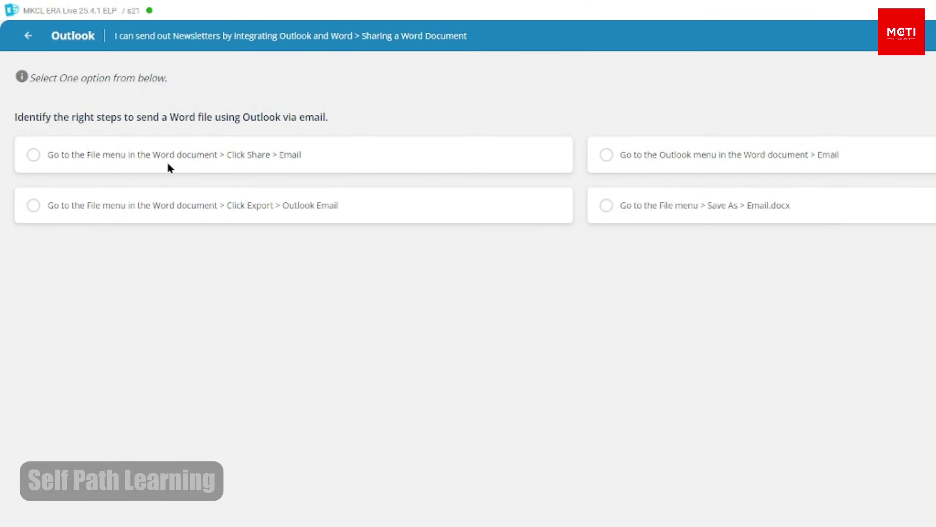
pyautogui.click(170, 166)
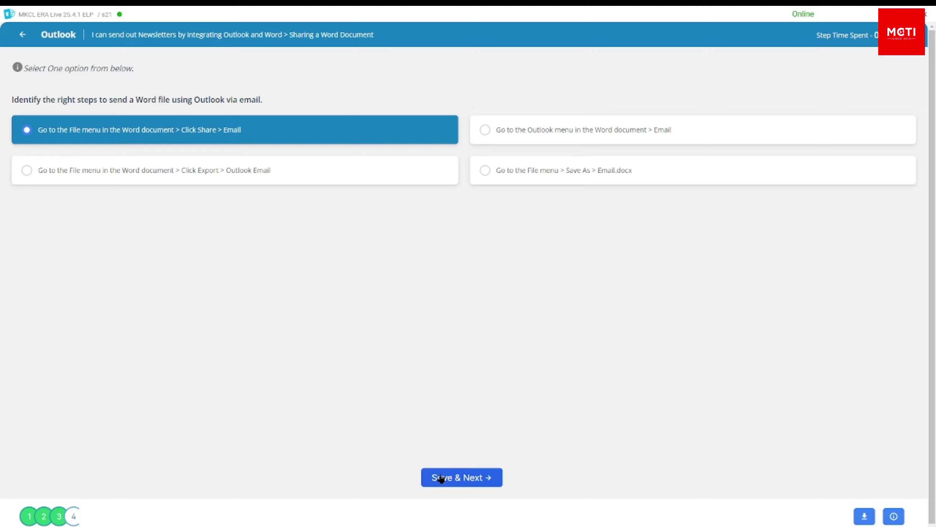
pyautogui.click(441, 478)
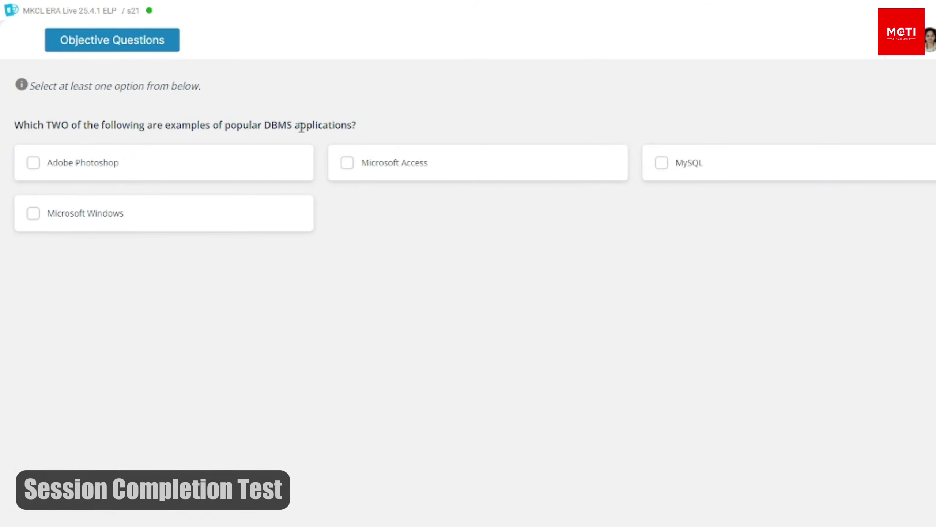
# - Choose Microsoft Access and MySQL as DBMS applications, and "Physical storage space issues" and "Difficulty in searching for old records" for the paper-to-DBMS migration question
pyautogui.click(537, 173)
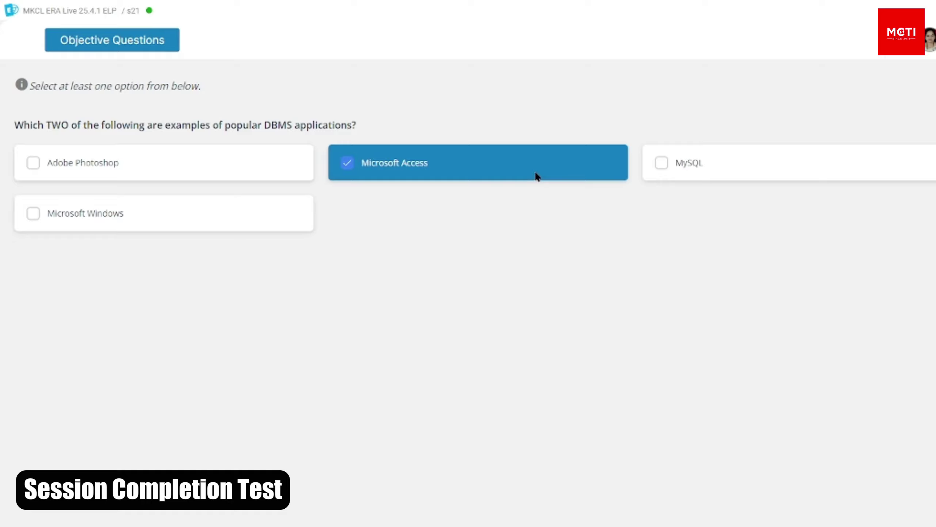
pyautogui.click(845, 160)
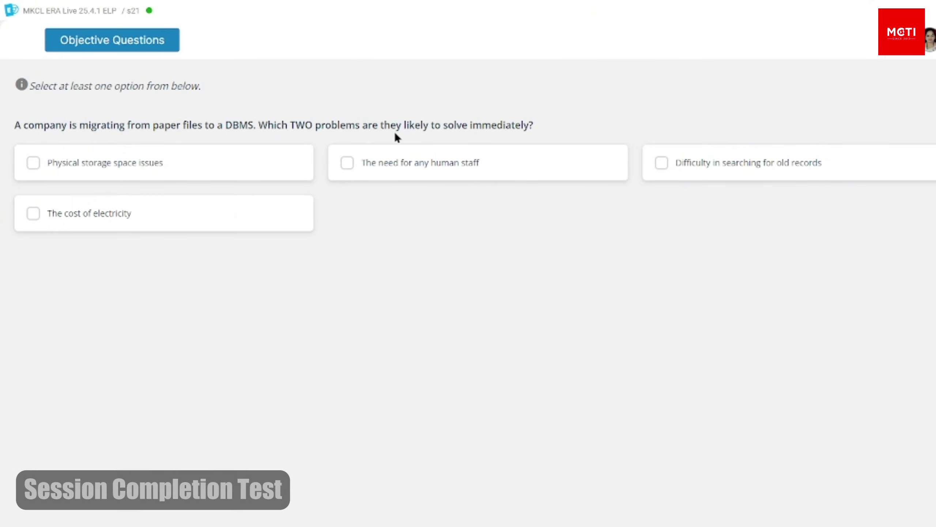
pyautogui.click(159, 172)
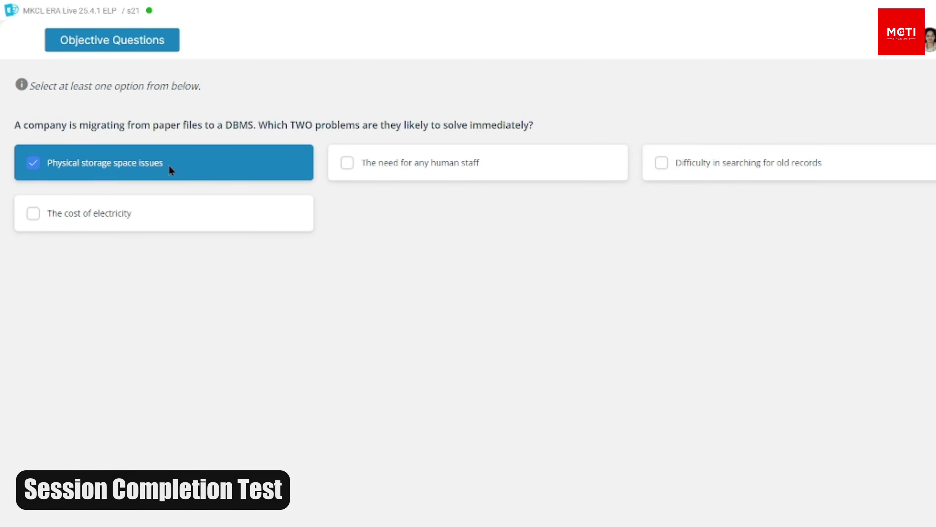
pyautogui.click(844, 171)
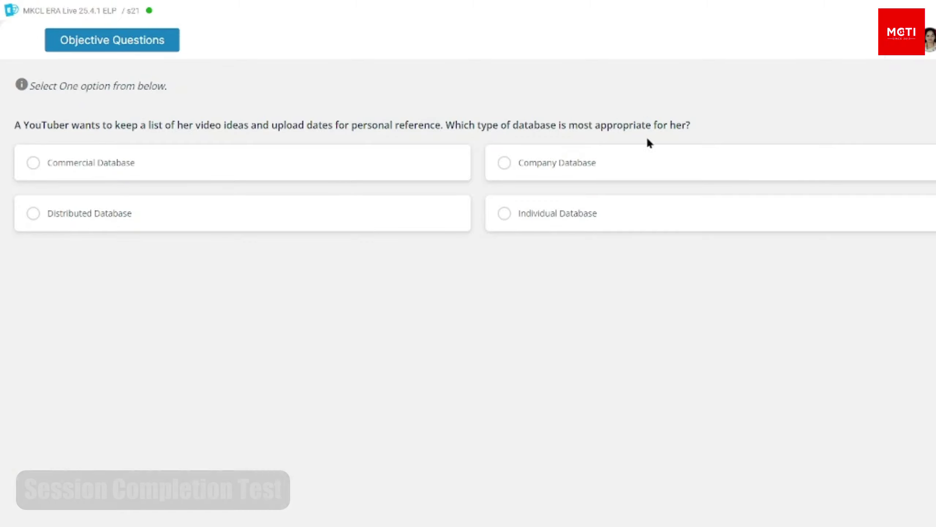
# - Answer Individual Database for the YouTuber's video ideas list and Batch Processing for the electricity company's monthly billing
pyautogui.click(541, 213)
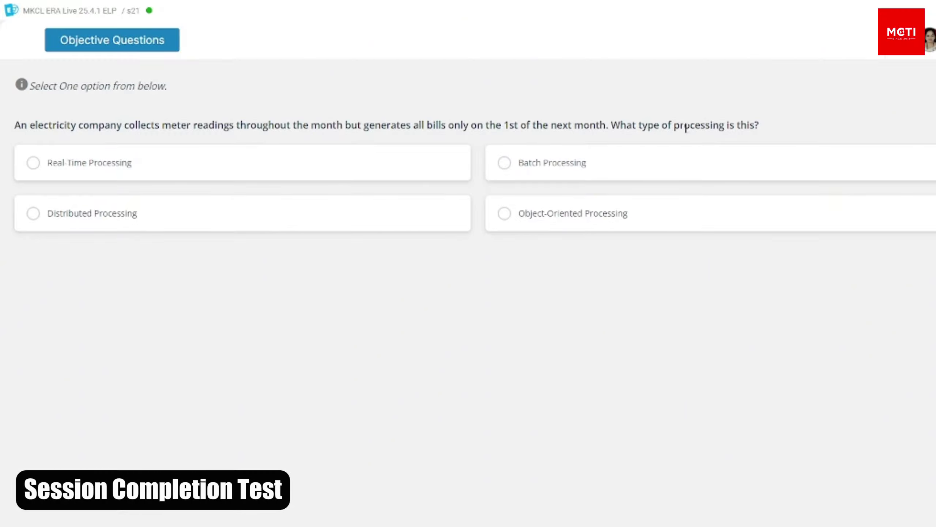
pyautogui.click(677, 162)
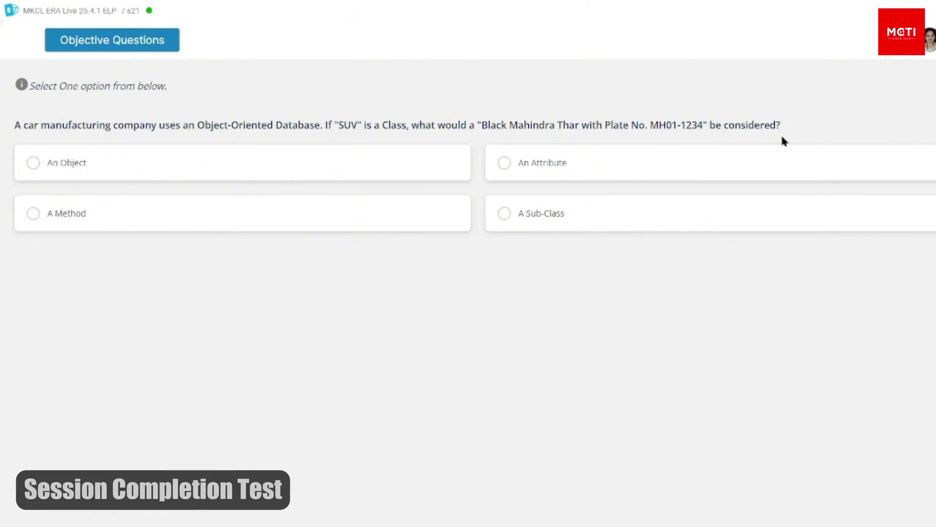
# - Answer "An Object" for the black Mahindra Thar, and choose a regular backup system and DBMS engine restore from backups for the bank's corrupted database
pyautogui.click(248, 171)
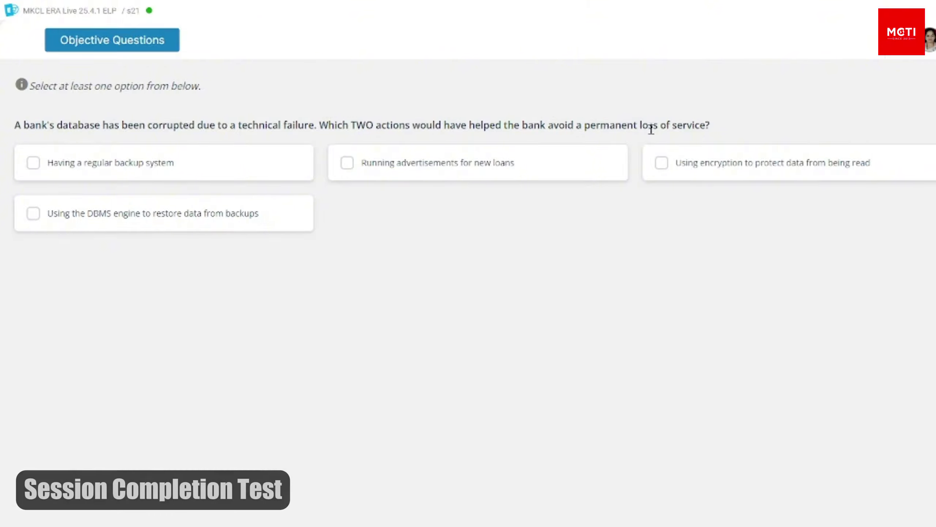
pyautogui.click(156, 176)
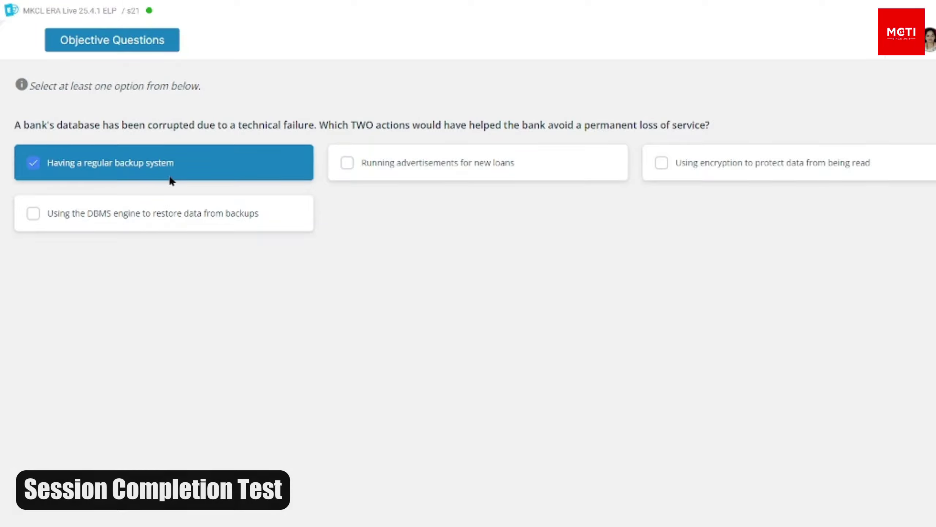
pyautogui.click(197, 226)
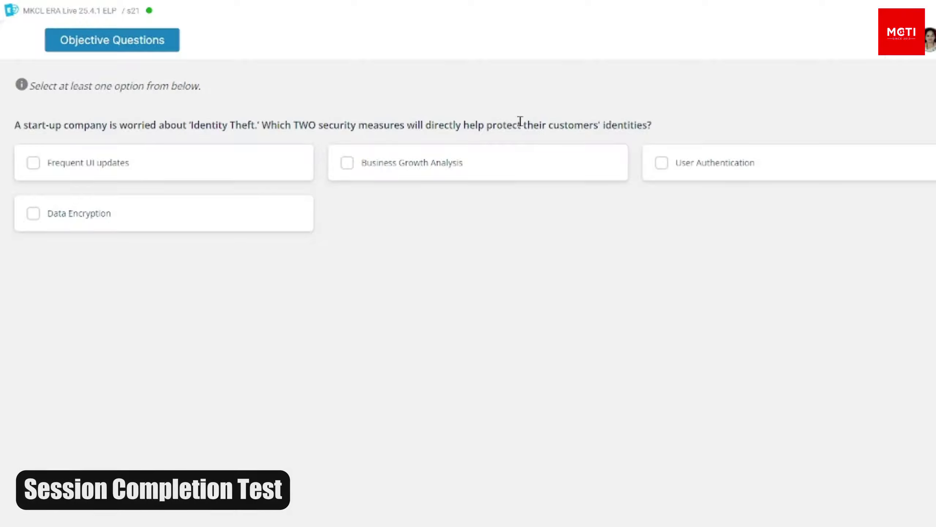
# - Choose Data Encryption and User Authentication against identity theft, and answer the "Recommended for You" question with analyzing past purchases to predict likes
pyautogui.click(142, 220)
pyautogui.click(700, 167)
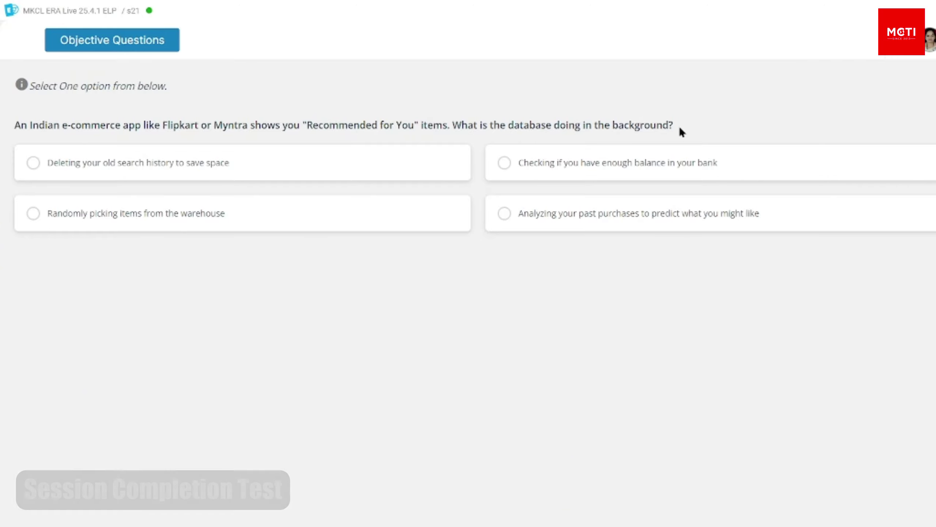
pyautogui.click(676, 227)
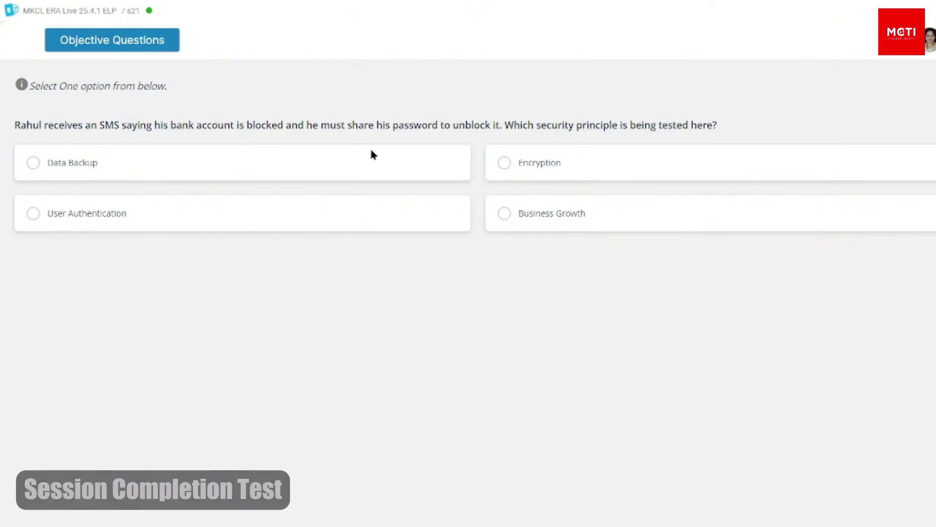
# - Answer User Authentication for the SMS password question, and save "only the document owner or authorized officials can view private data" for the government portal question
pyautogui.click(278, 211)
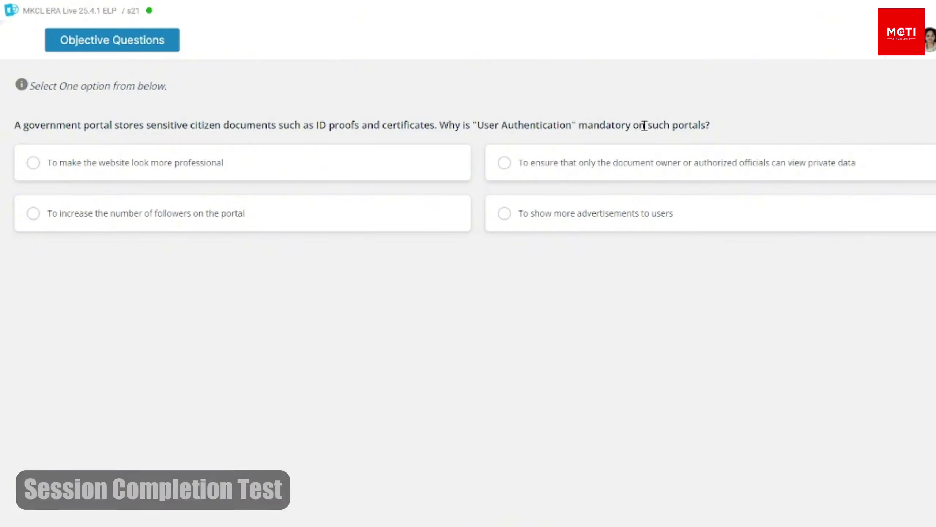
pyautogui.click(605, 171)
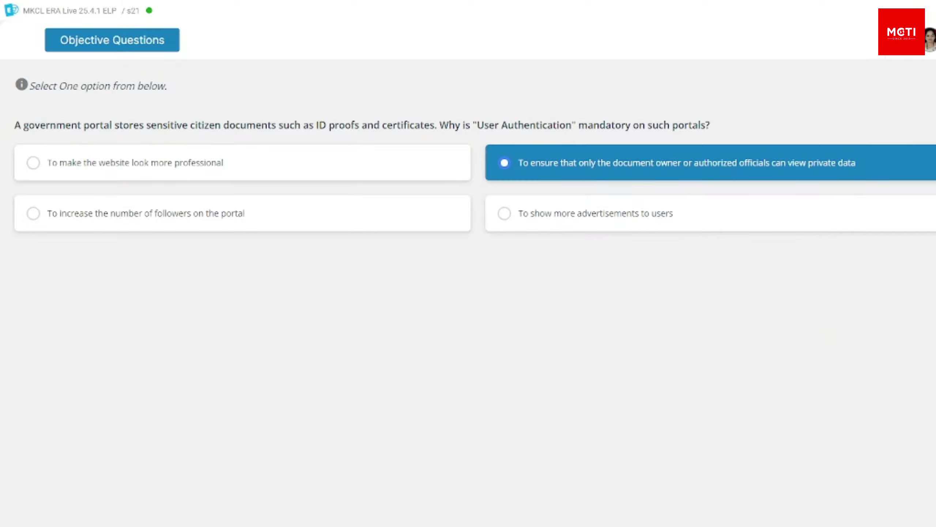
pyautogui.click(716, 511)
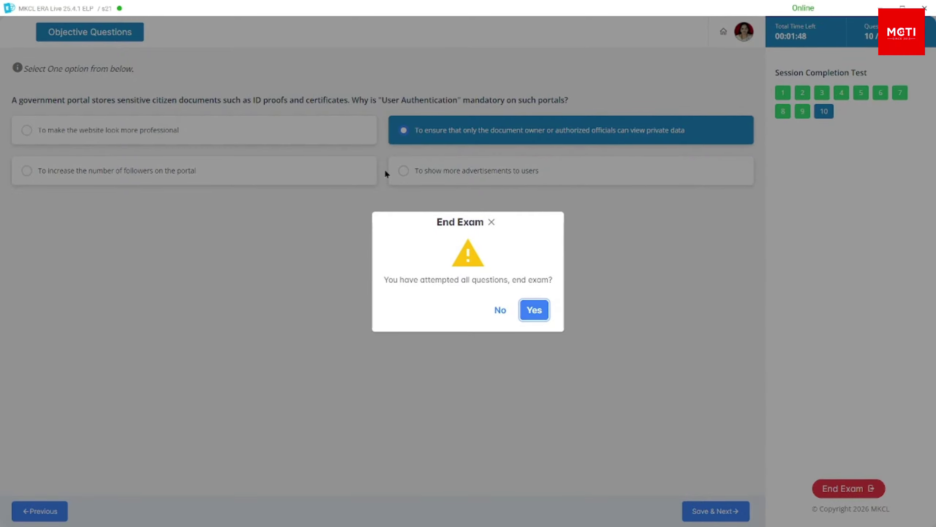